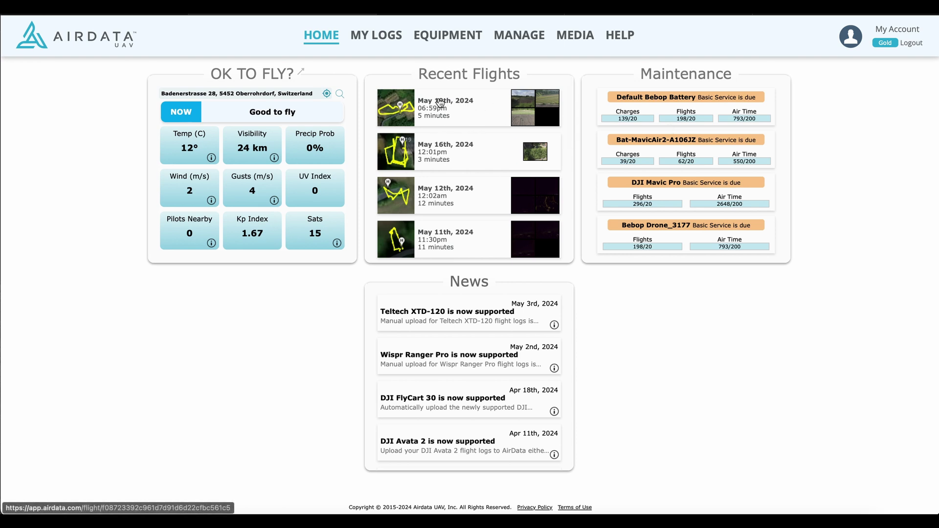
- Open the May 19th, 2024 06:59PM flight from the recent flights and review its notifications
click(440, 103)
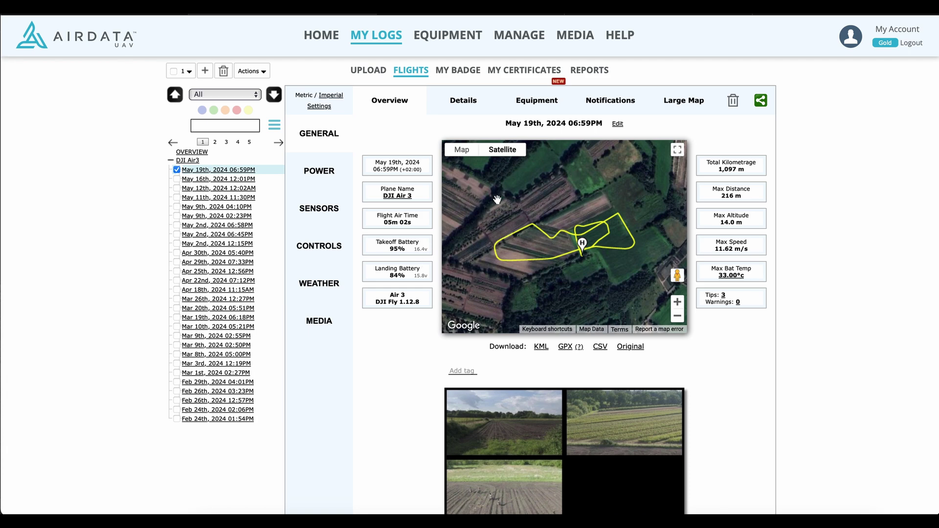
click(605, 103)
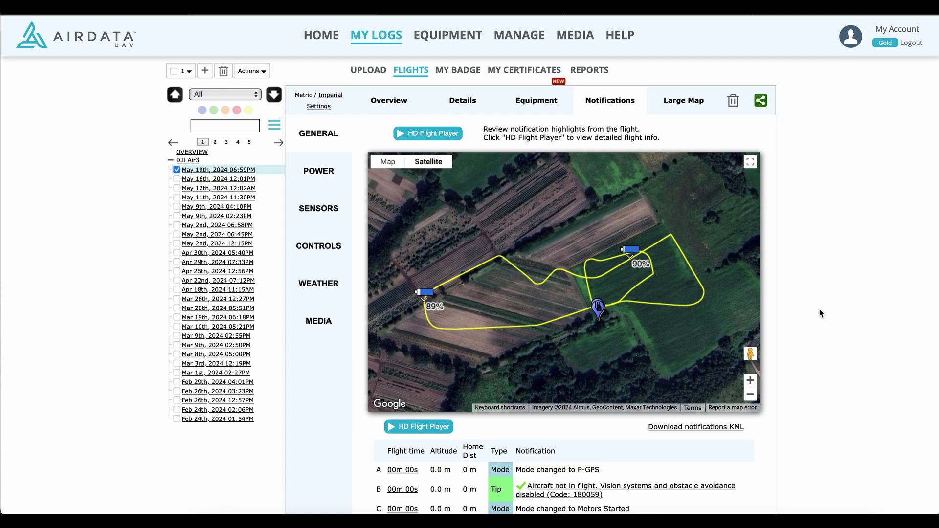
scroll(821, 313, down, 5)
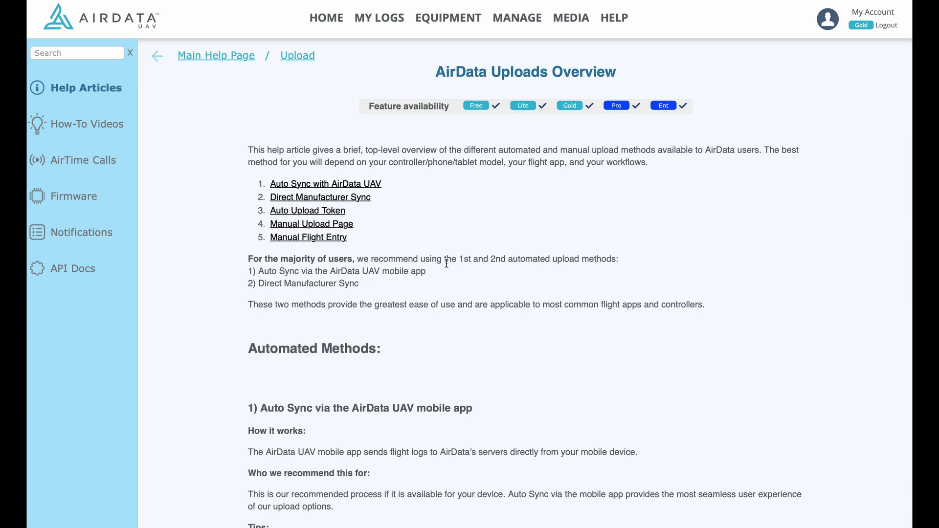
- Read the AirData Uploads Overview and the DJI RC, RC 2 article on adding DJI credentials
scroll(447, 263, down, 3)
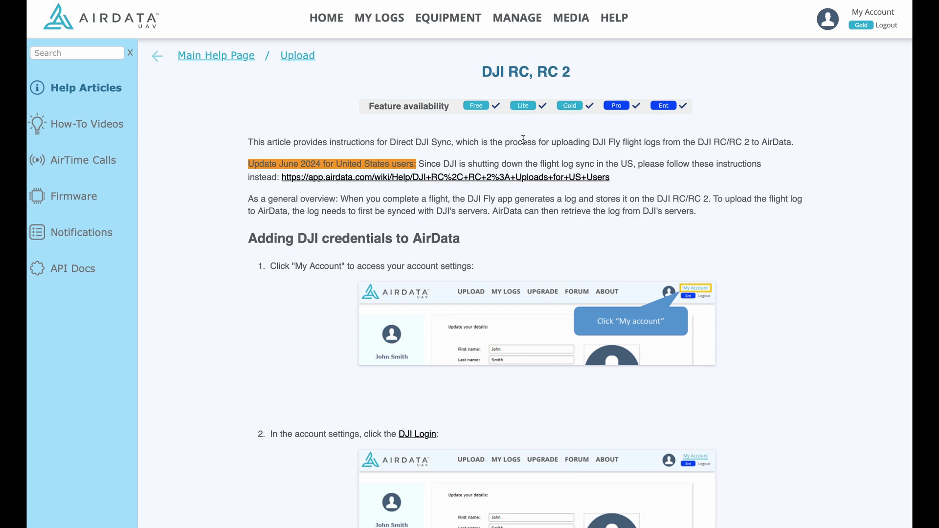
scroll(339, 262, down, 4)
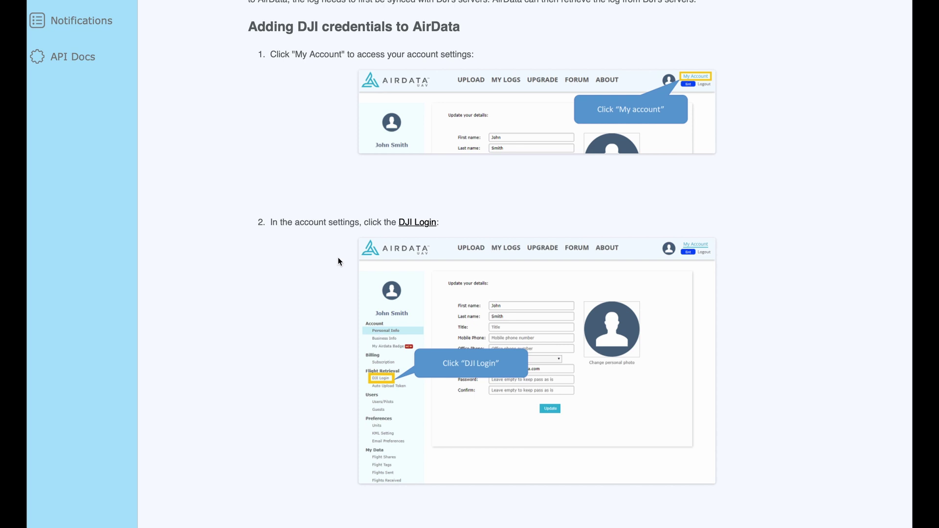
scroll(278, 238, up, 3)
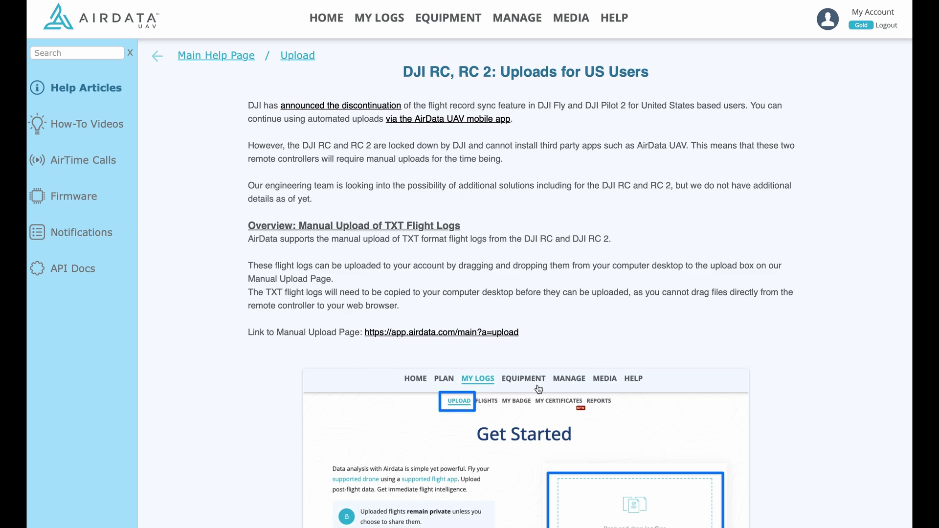
- Read the US-user instructions for manually uploading TXT flight logs from the DJI RC and RC 2
scroll(492, 420, down, 8)
scroll(492, 420, down, 8)
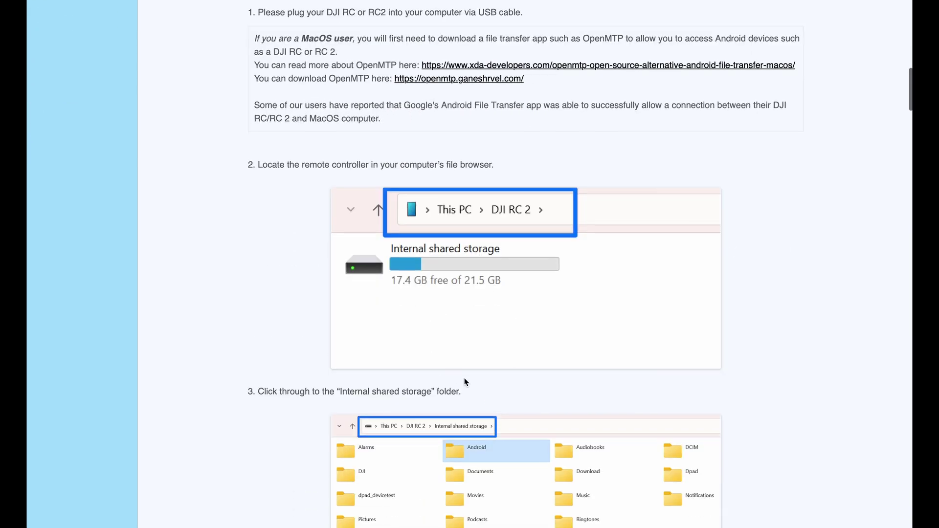
scroll(465, 382, down, 4)
scroll(465, 383, down, 1)
scroll(465, 382, down, 8)
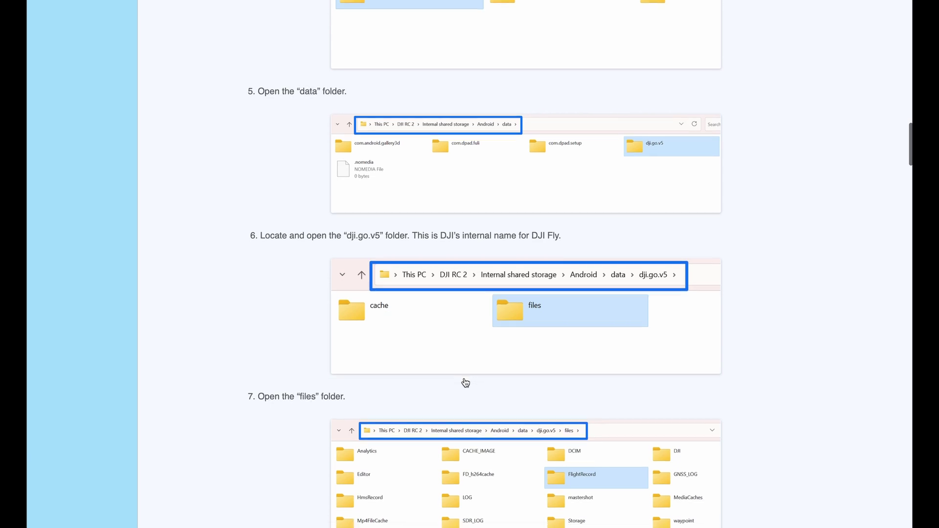
scroll(466, 382, up, 20)
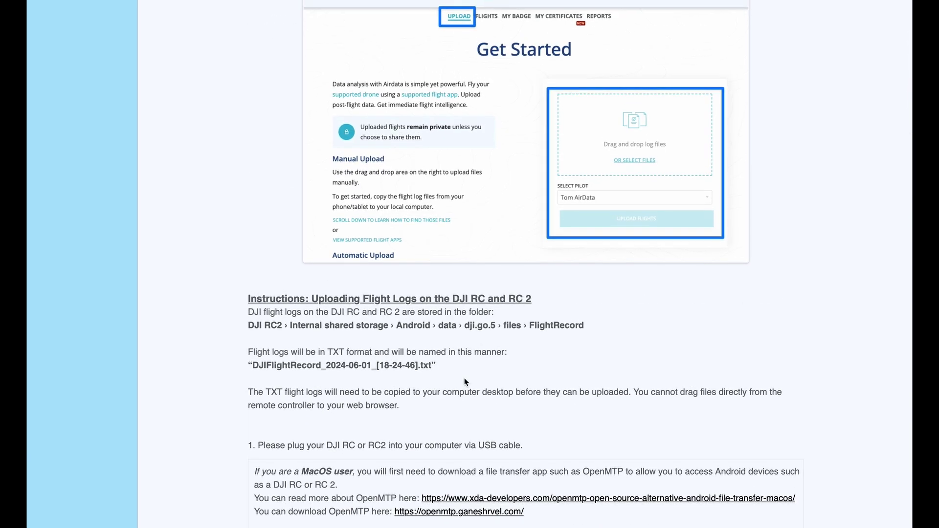
scroll(465, 381, up, 1)
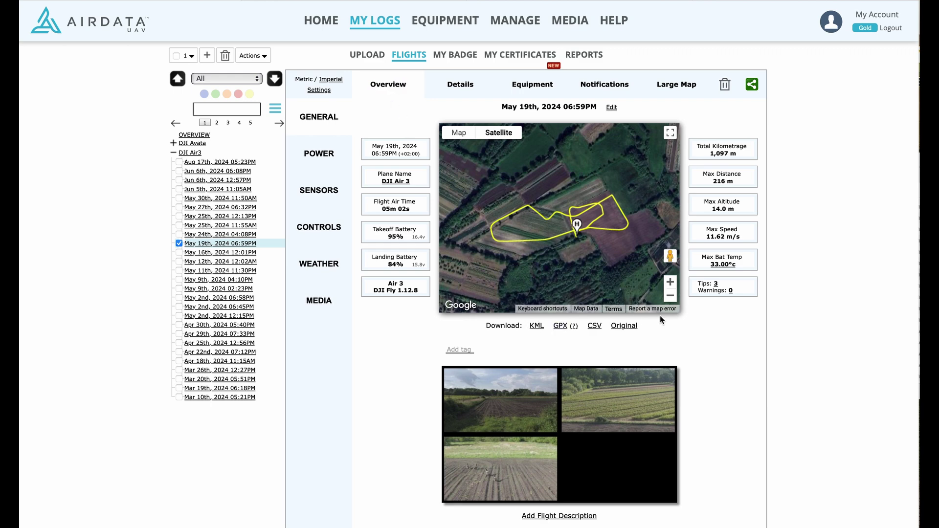
- Download the May 19th, 2024 flight as CSV and load May-19th-2024-06-59PM-Flight-Airdata.csv into the AirData to Litchi Converter
click(594, 327)
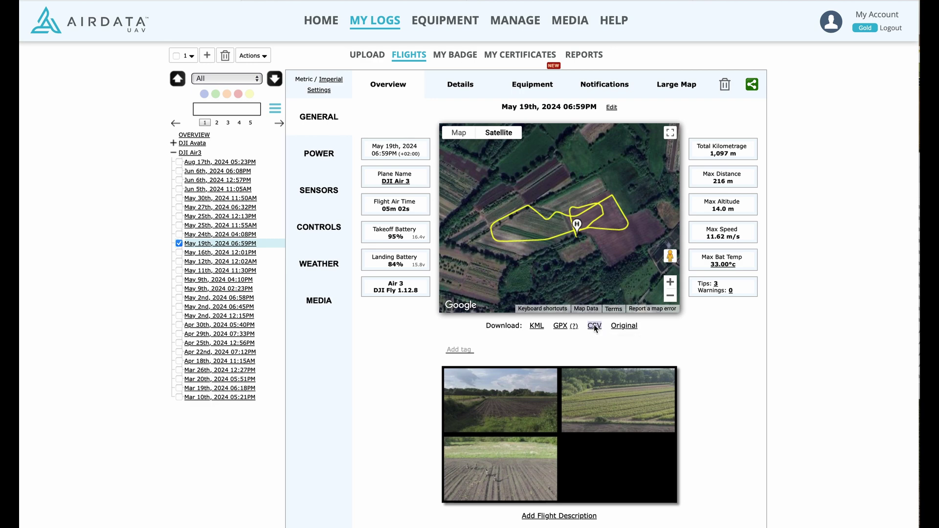
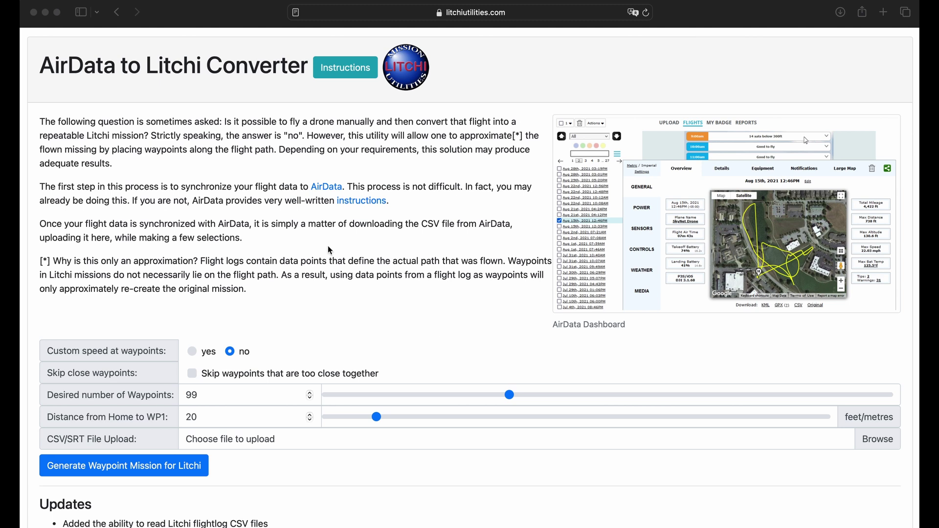
click(875, 442)
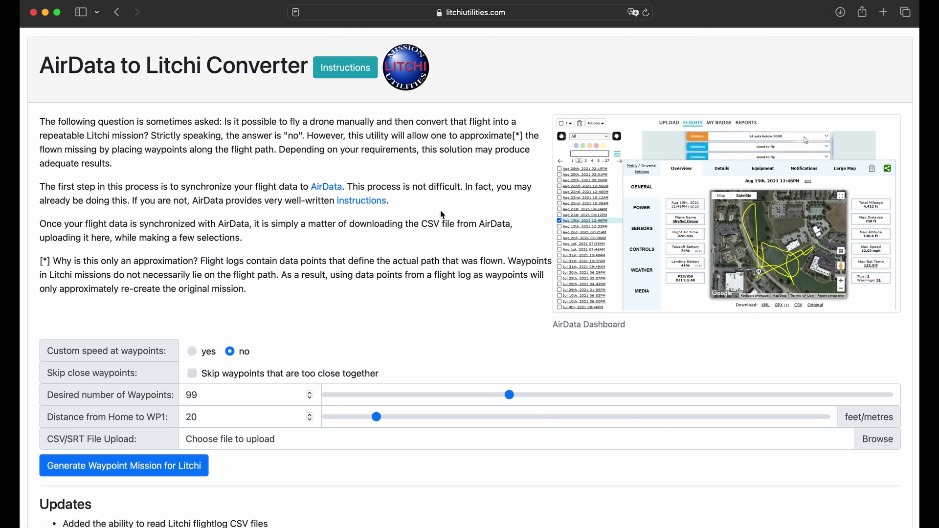
click(875, 441)
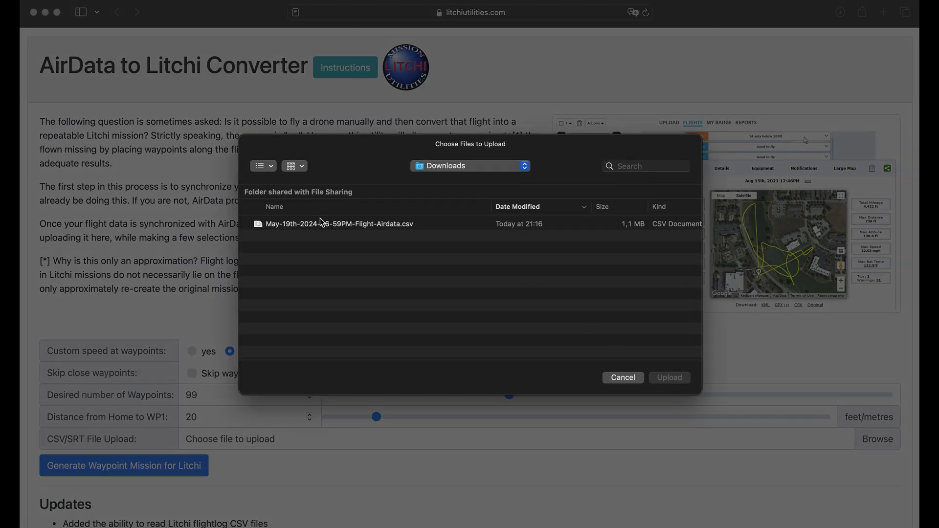
click(321, 223)
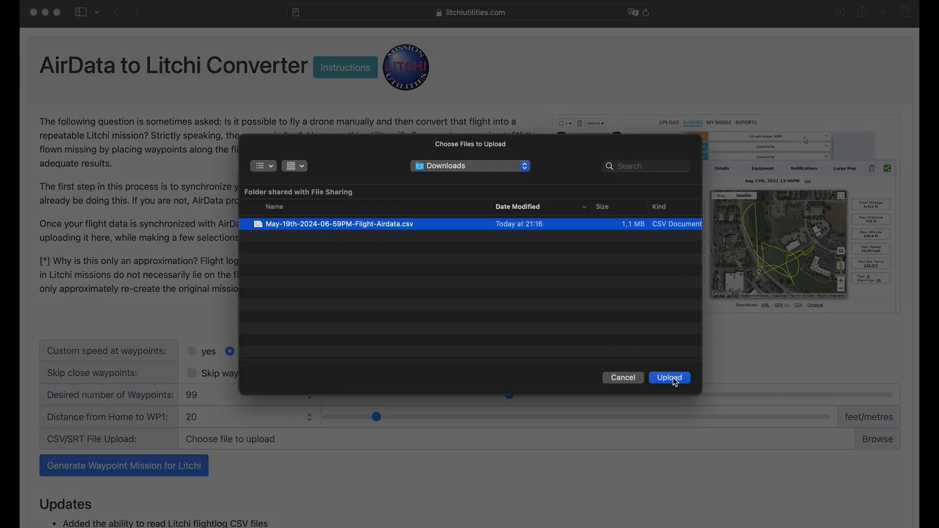
click(670, 378)
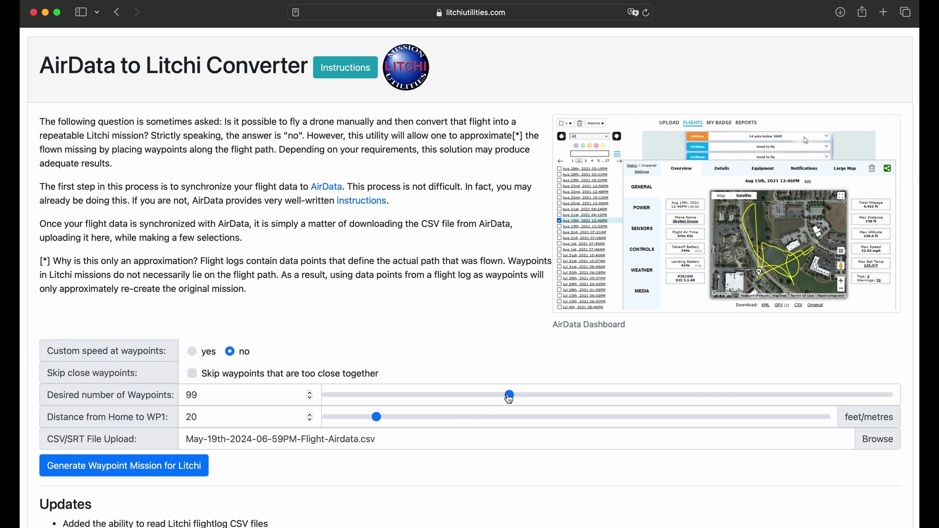
- Generate the Litchi waypoint mission with 70 desired waypoints, skipping waypoints that are too close together
drag(509, 398, 457, 397)
scroll(232, 413, down, 1)
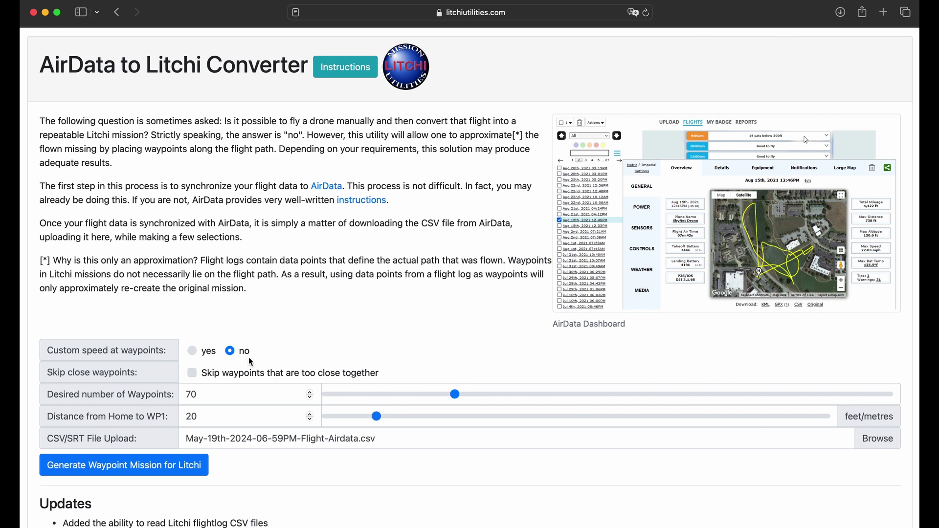
click(193, 375)
click(156, 468)
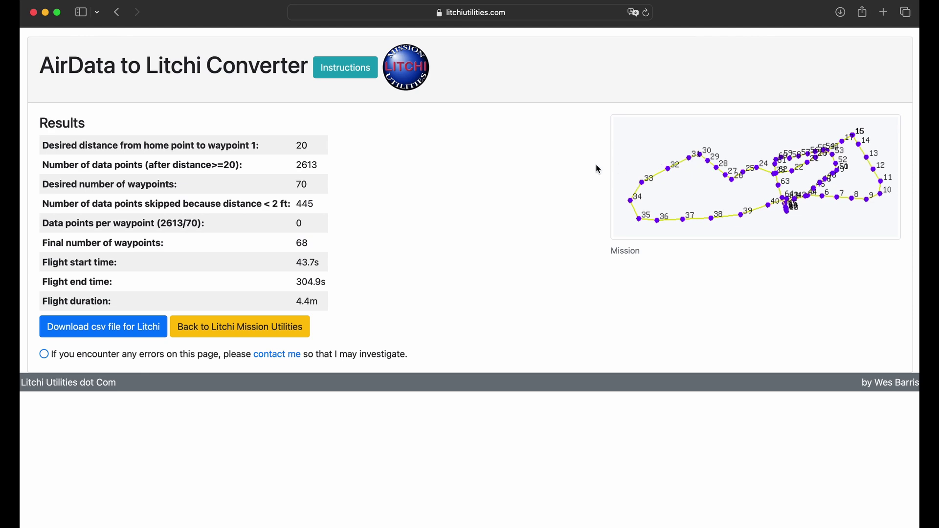
- Return to the converter settings, regenerate the Litchi mission with 40 desired waypoints and download its CSV file
click(125, 15)
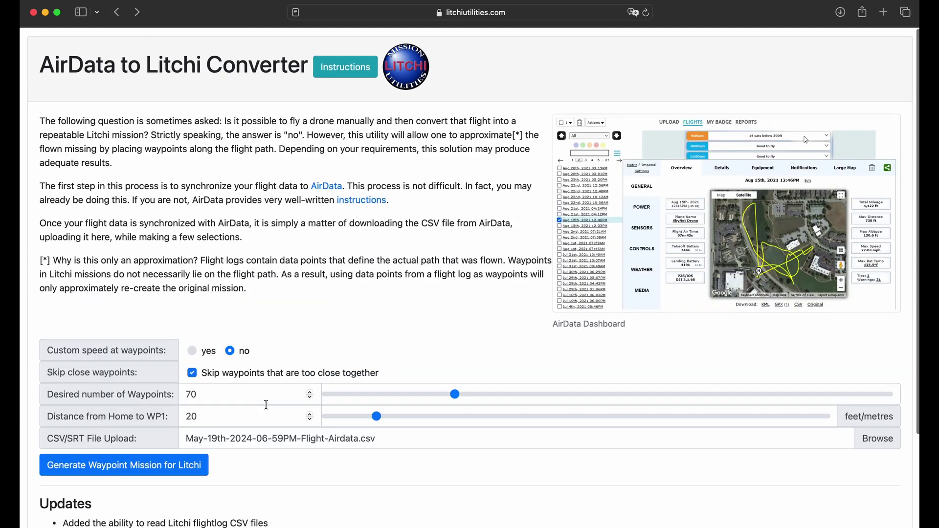
drag(455, 397, 400, 397)
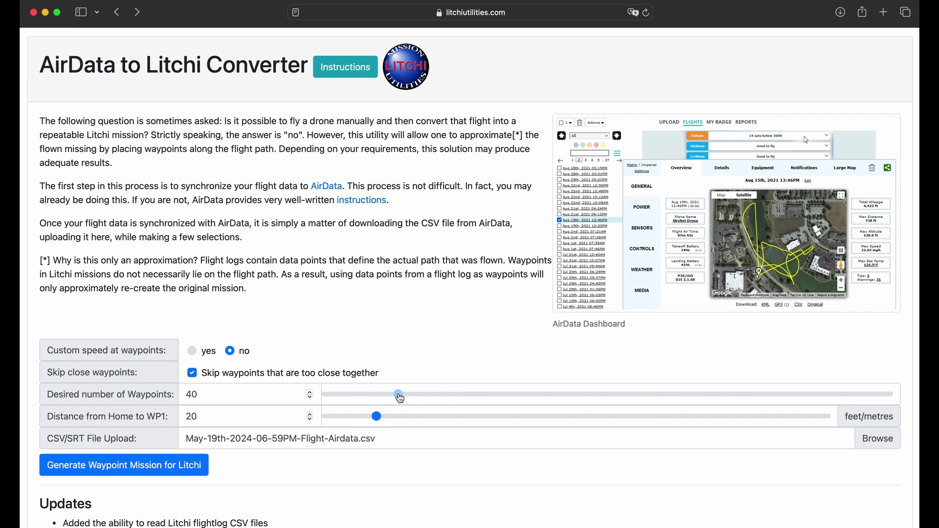
click(151, 470)
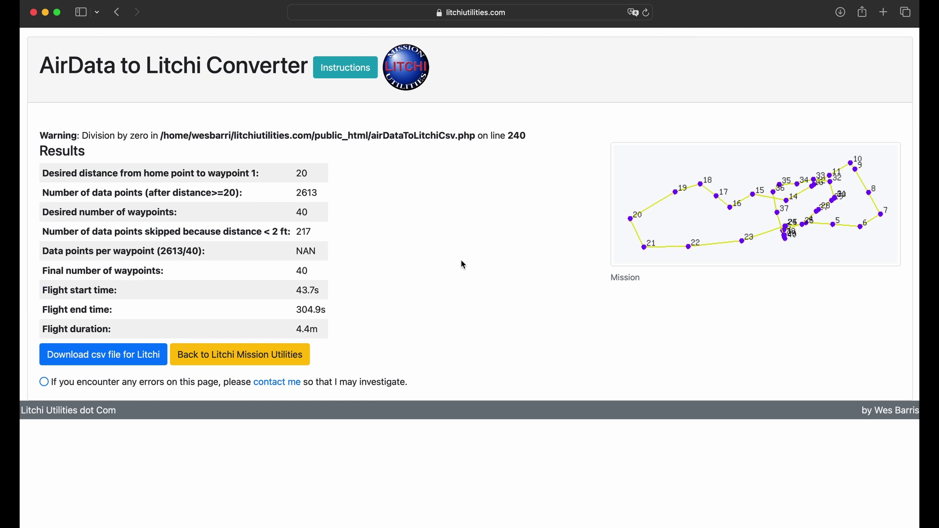
click(113, 359)
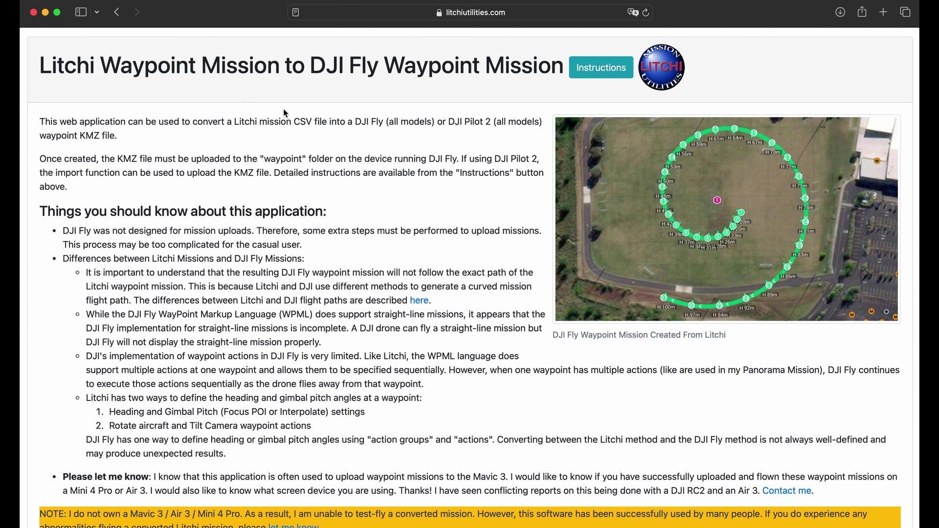
- In the Litchi Waypoint Mission to DJI Fly converter, load May-19th-2024-06-59PM-Flight-Airdata-2.csv as the Litchi CSV file
scroll(332, 202, down, 5)
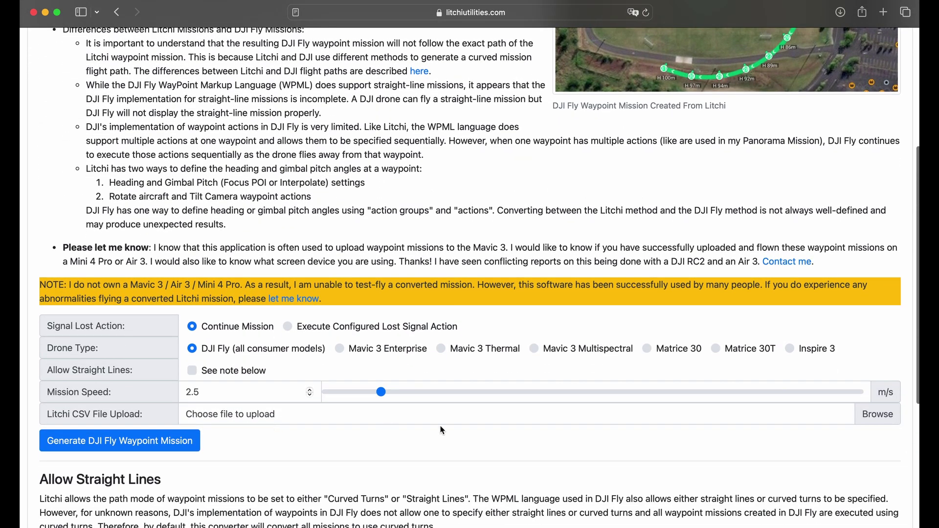
click(874, 417)
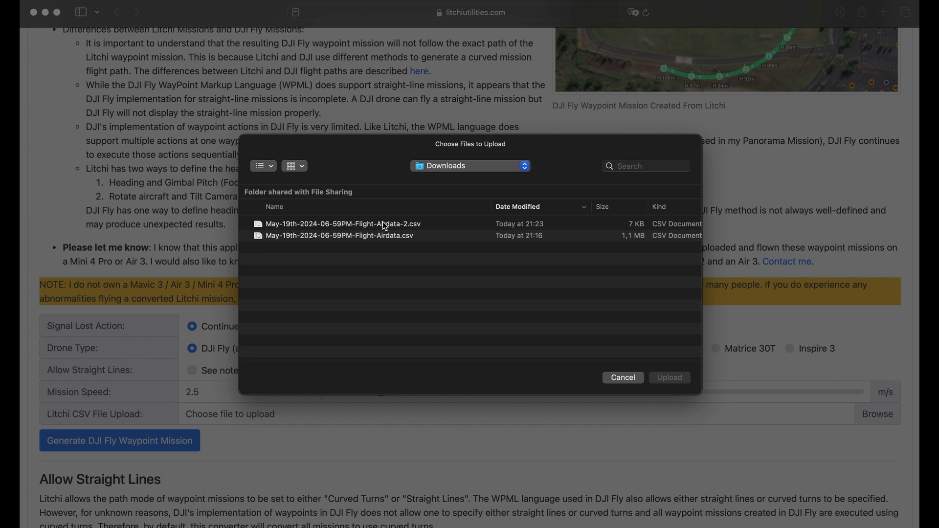
click(385, 226)
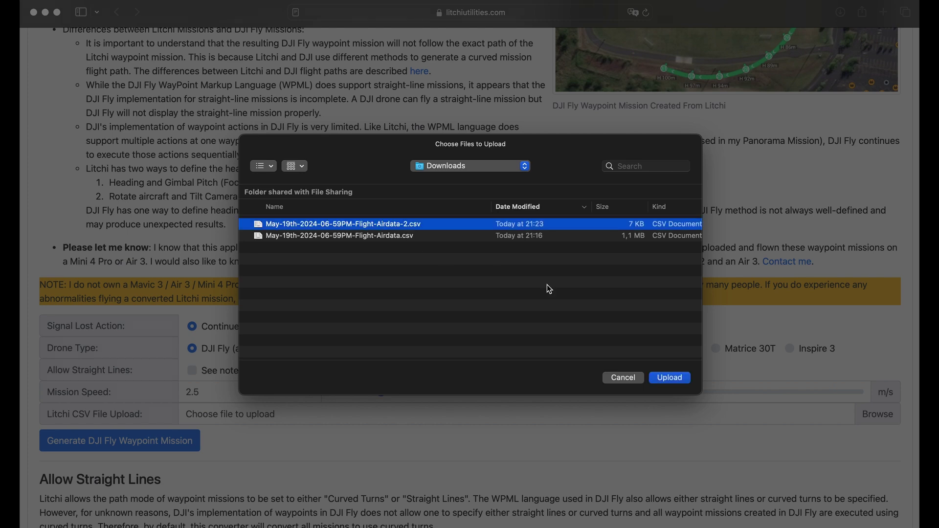
click(665, 378)
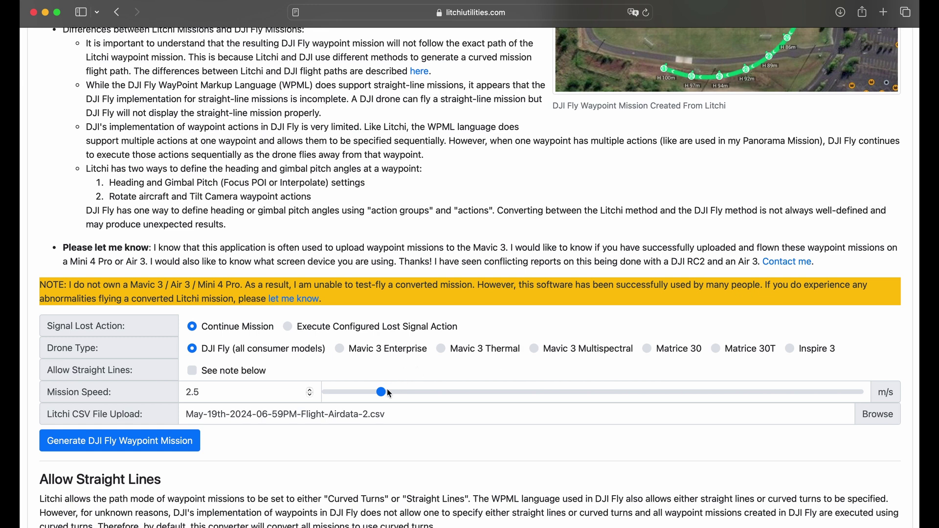
- Generate the DJI Fly mission with a speed of 6.5 m/s and Execute Configured Lost Signal Action
drag(381, 392, 491, 402)
click(287, 327)
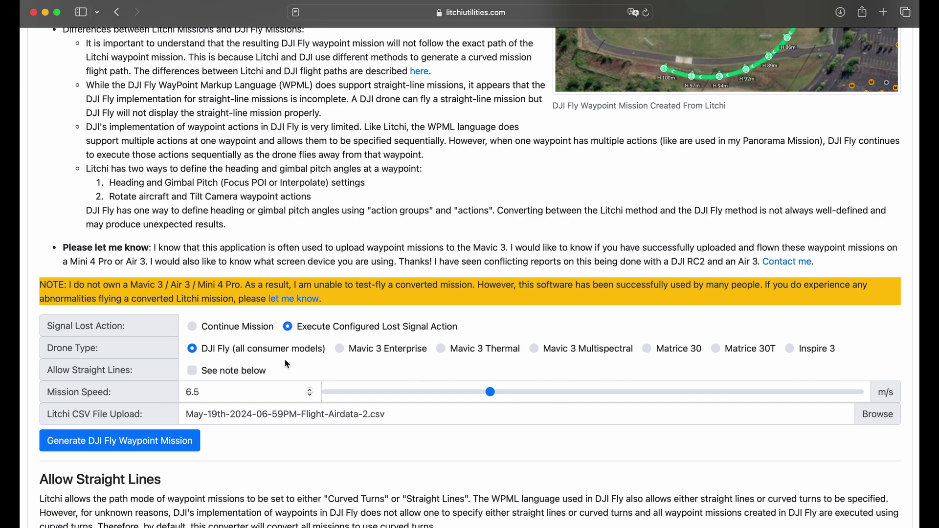
scroll(287, 364, down, 2)
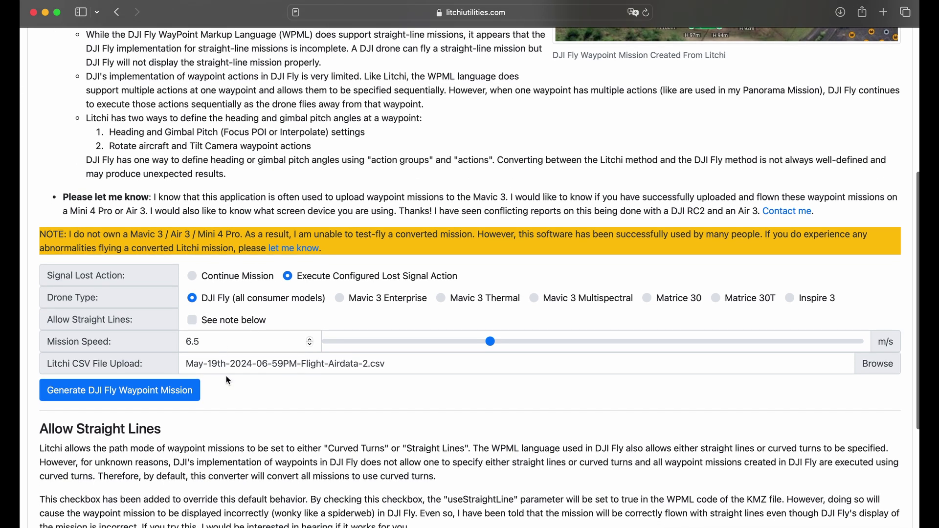
click(129, 395)
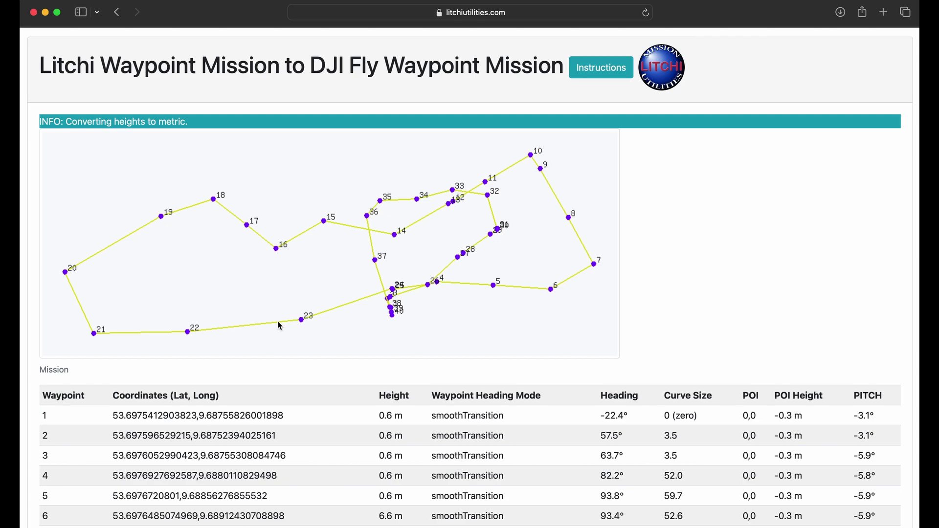
- Check the converted mission's waypoint table and download the KMZ file for DJI Fly
scroll(278, 322, down, 10)
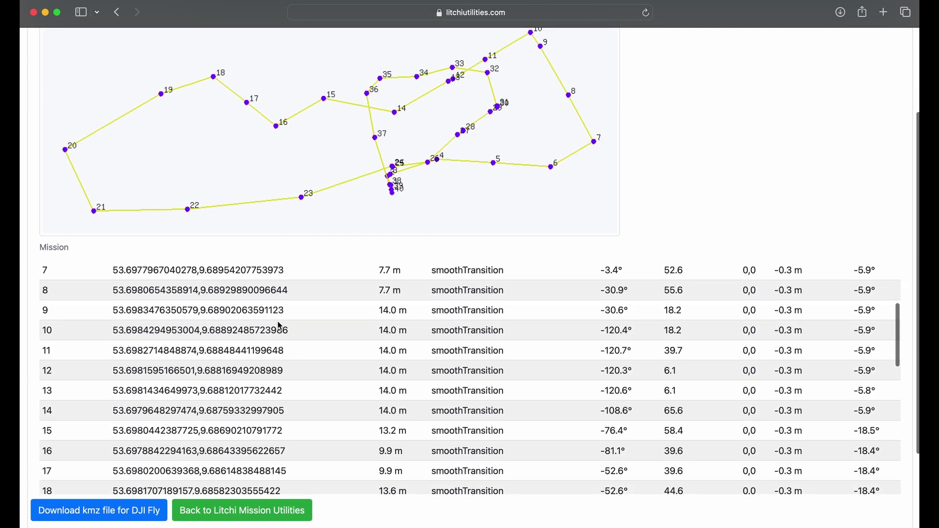
scroll(279, 325, up, 5)
scroll(280, 325, down, 8)
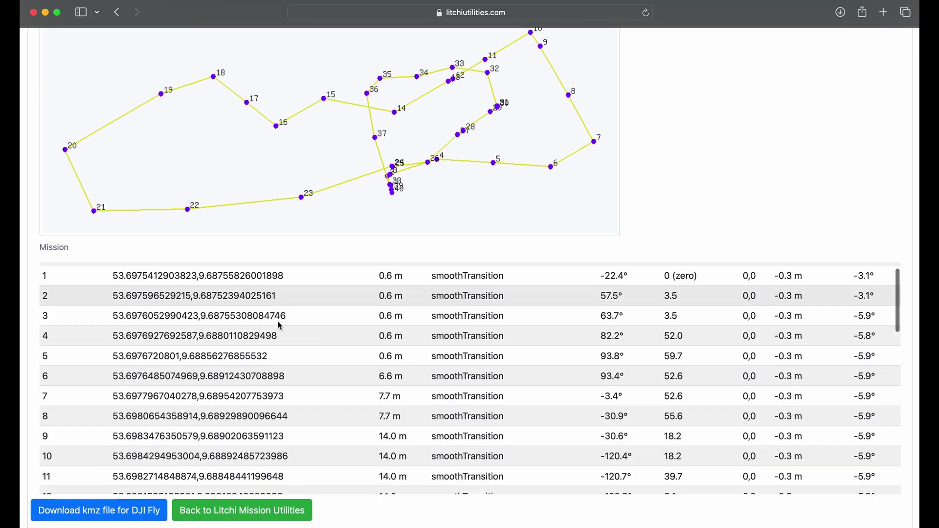
scroll(280, 326, down, 7)
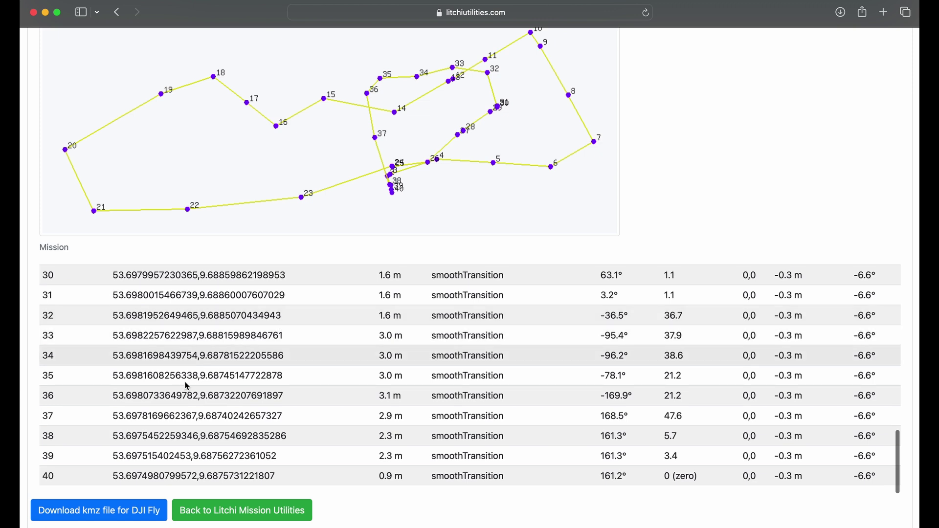
click(91, 514)
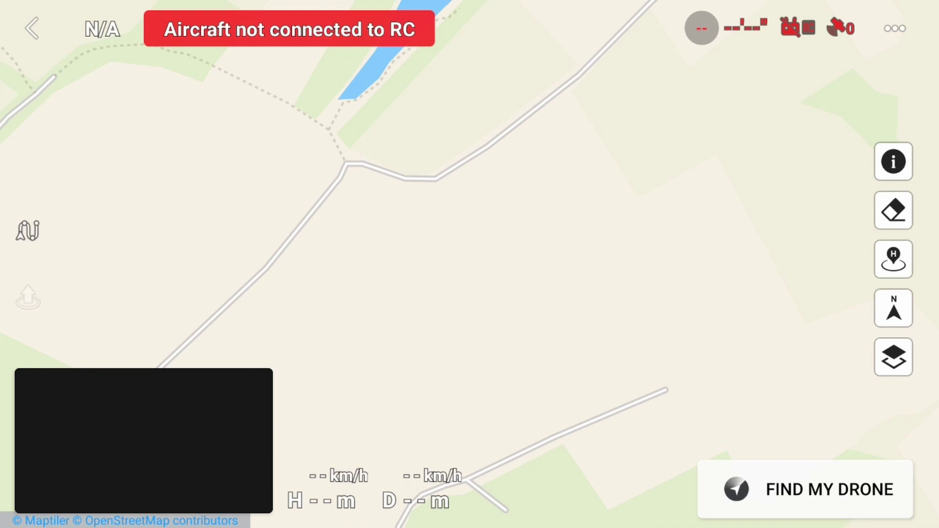
- In DJI Fly, create a placeholder waypoint mission with two waypoints on the map and save it from the mission history
click(27, 230)
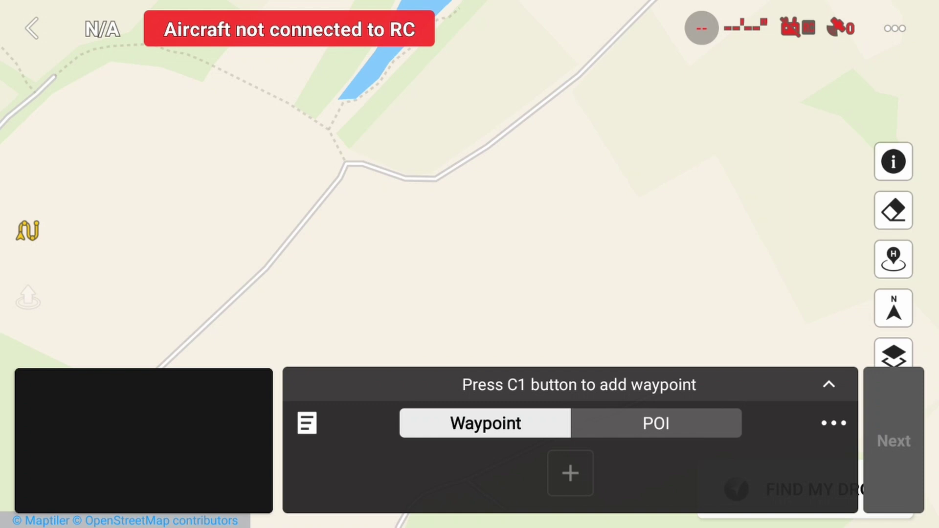
click(303, 214)
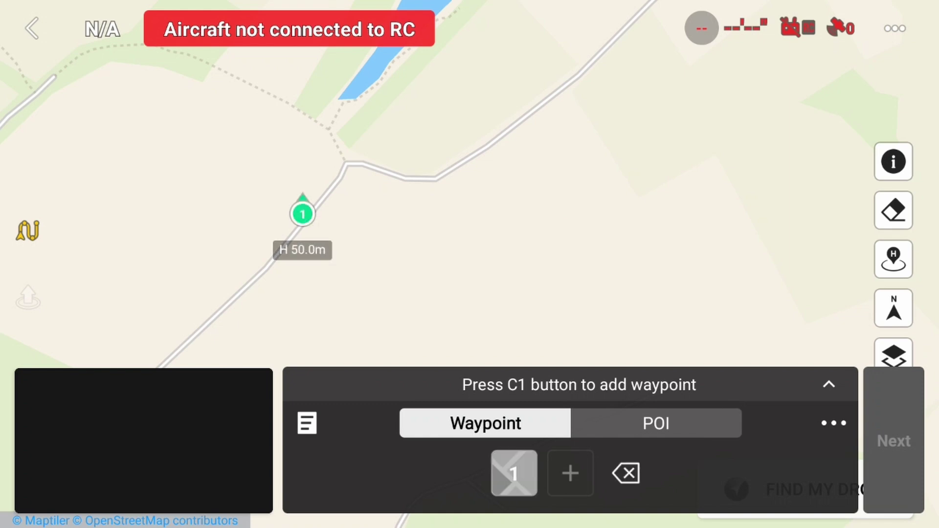
click(586, 145)
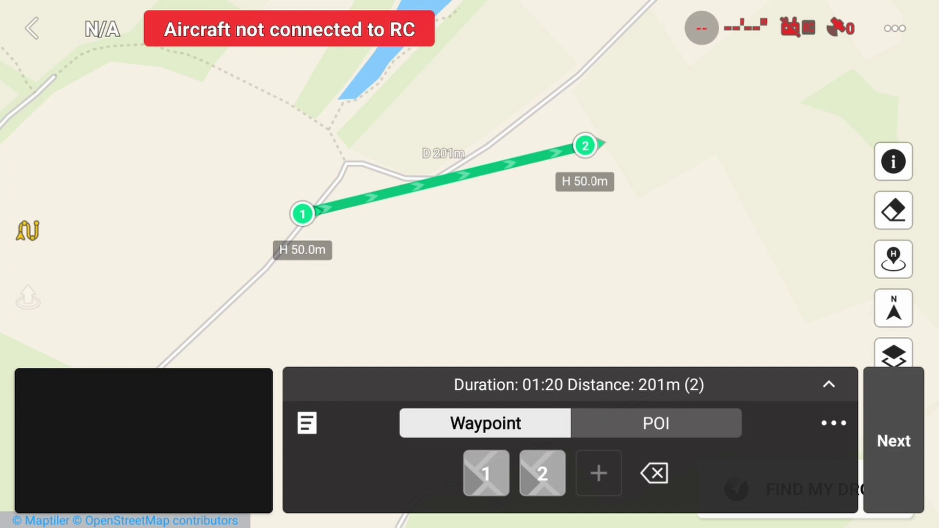
click(309, 441)
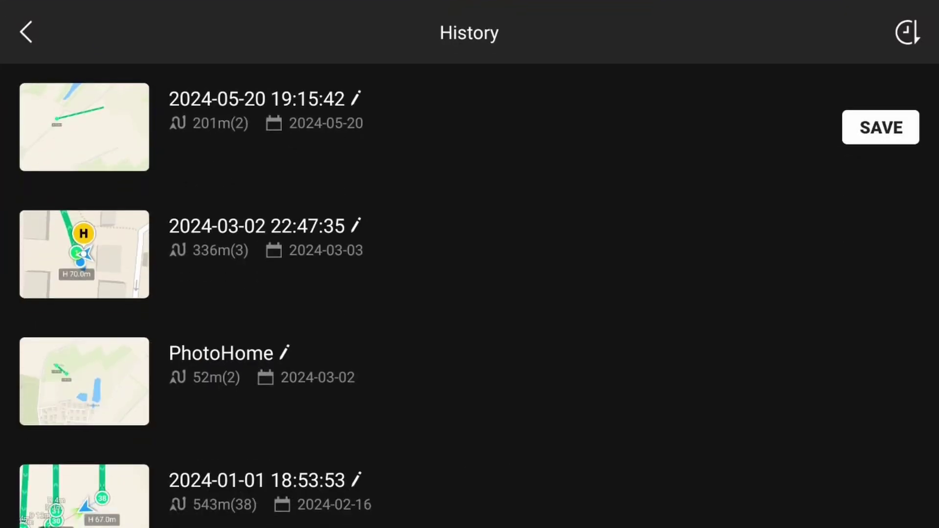
click(886, 127)
click(560, 220)
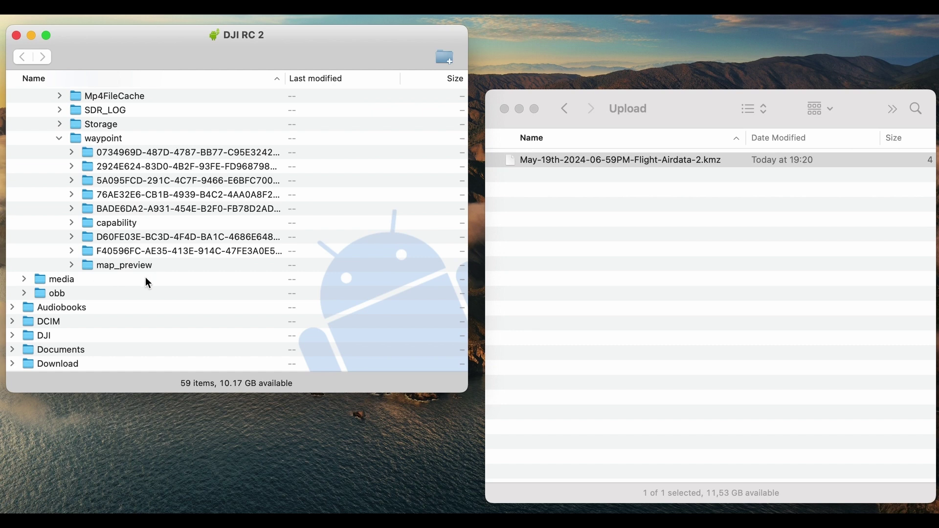
- Rename the KMZ in the Upload folder to match the placeholder mission's file on the controller, F40596FC-AE35-413E-914C-47FE3A0E5CFC.kmz
click(72, 249)
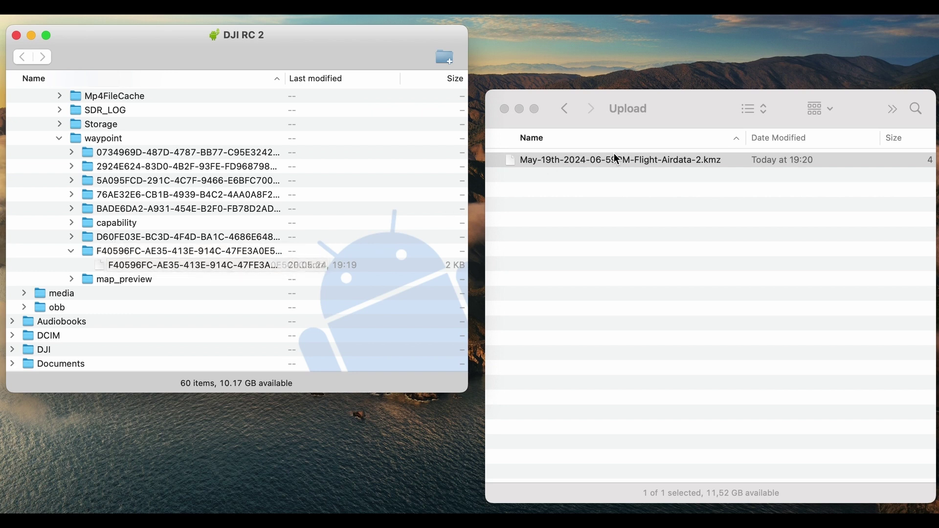
click(197, 267)
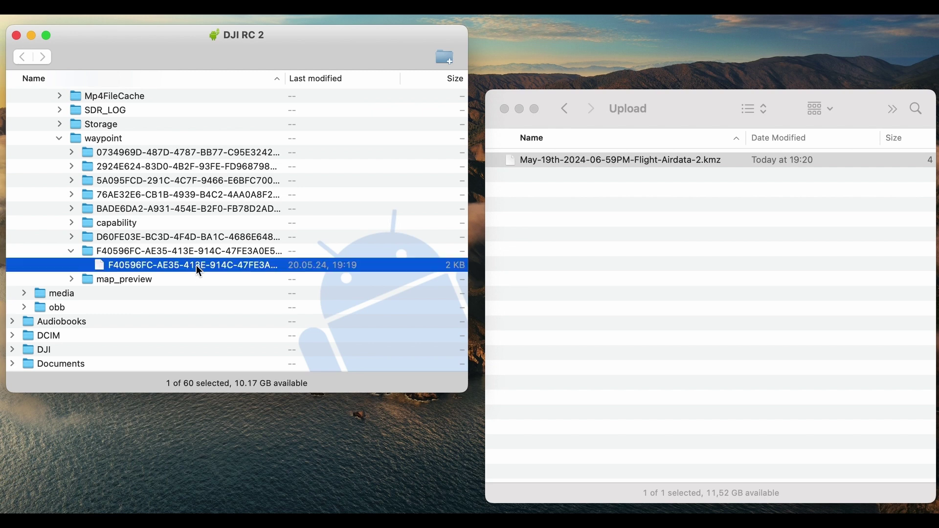
click(196, 265)
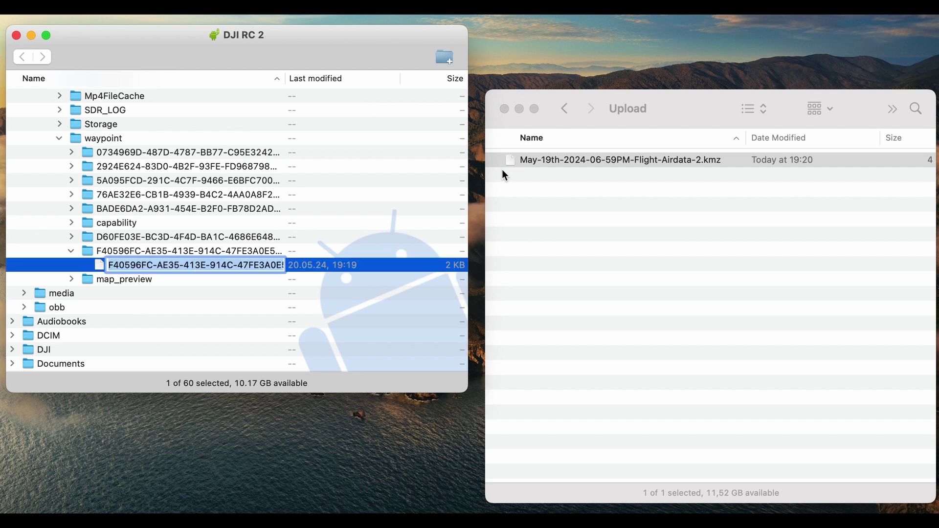
click(567, 161)
click(566, 160)
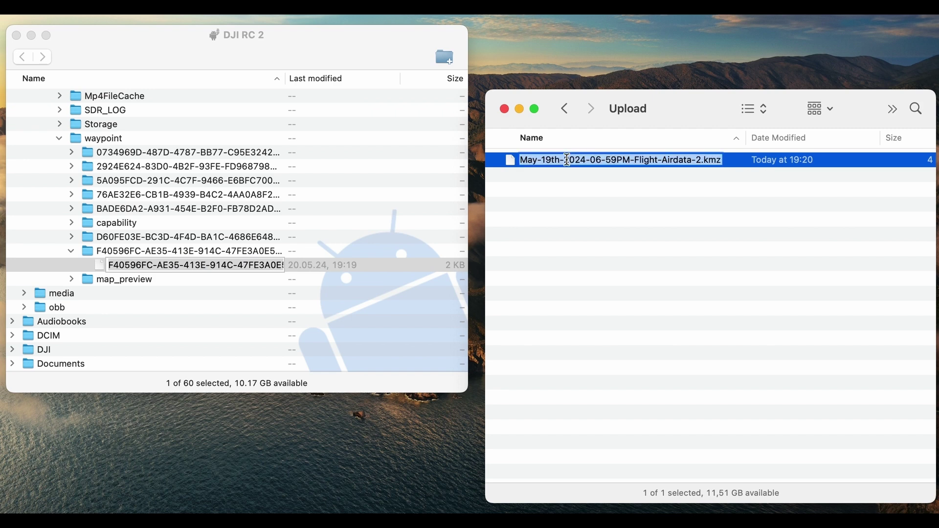
double_click(568, 160)
triple_click(567, 161)
text(F40596FC-AE35-413E-914C-47FE3A0E5CFC.kmz)
key(Return)
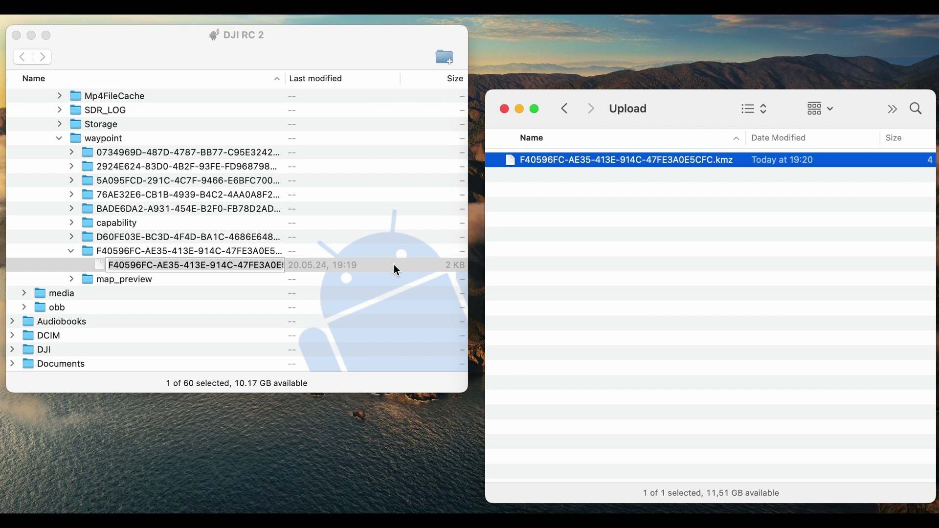
- Permanently delete the placeholder KMZ from the F40596FC mission folder inside waypoint on the DJI RC 2
click(165, 251)
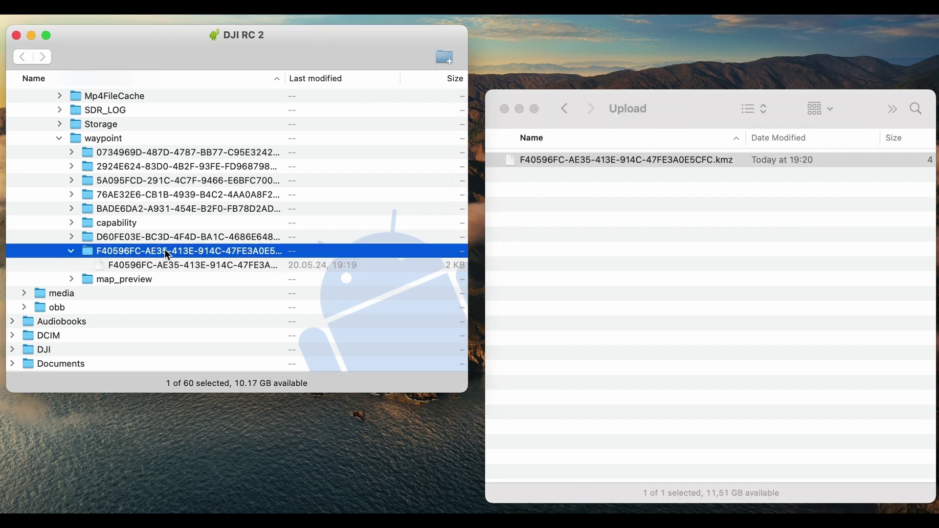
click(169, 265)
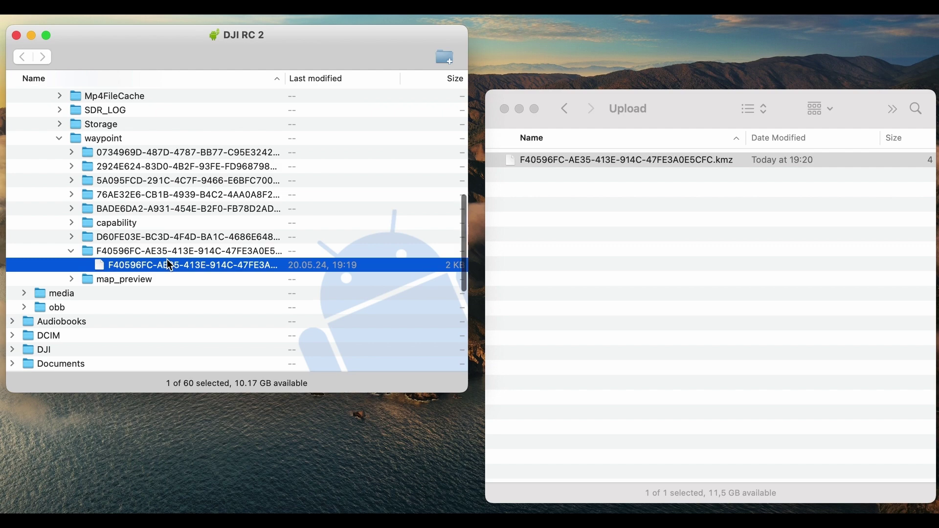
right_click(168, 265)
click(188, 283)
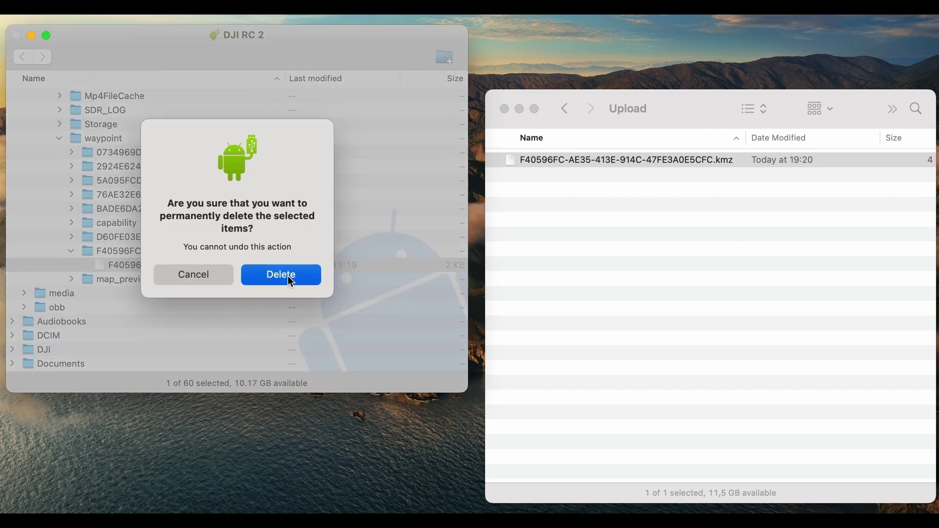
click(281, 274)
- Copy the renamed KMZ from the Upload folder into the F40596FC mission folder on the controller
scroll(274, 241, down, 10)
scroll(271, 236, down, 3)
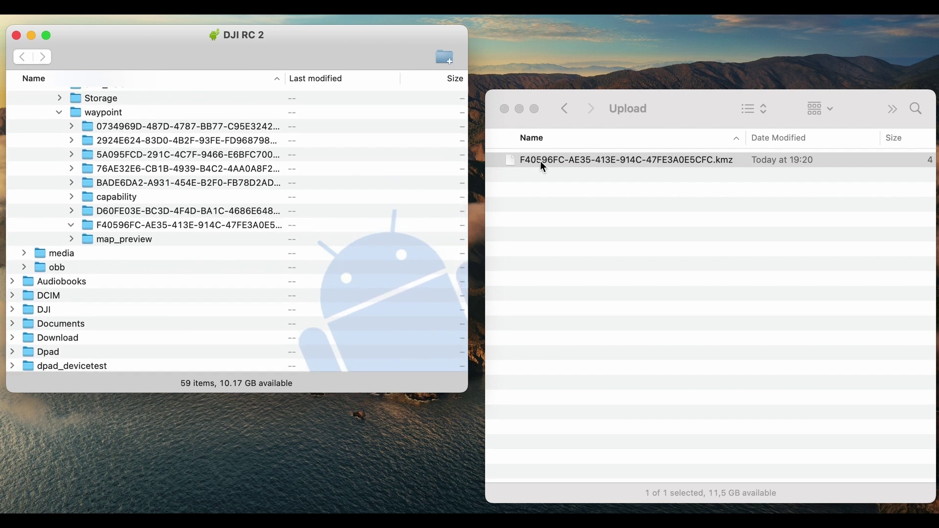
click(589, 161)
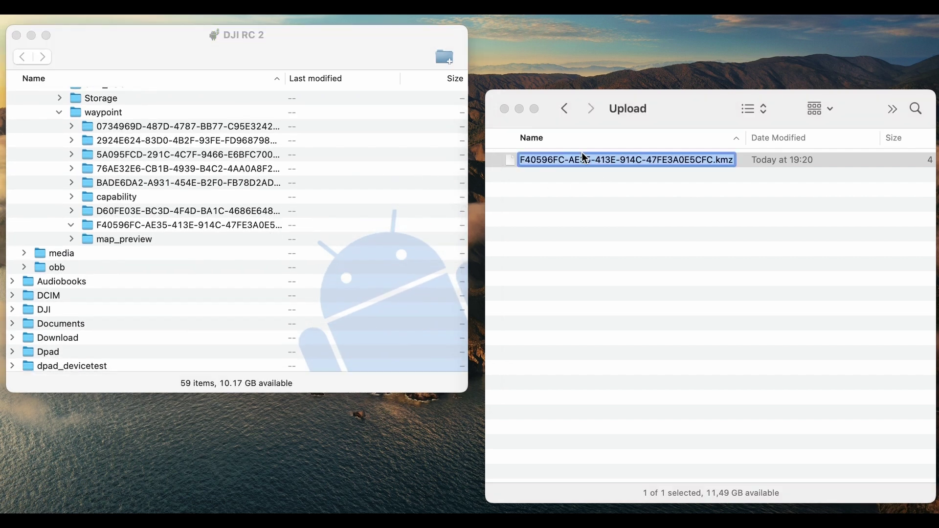
click(596, 182)
drag(596, 161, 227, 224)
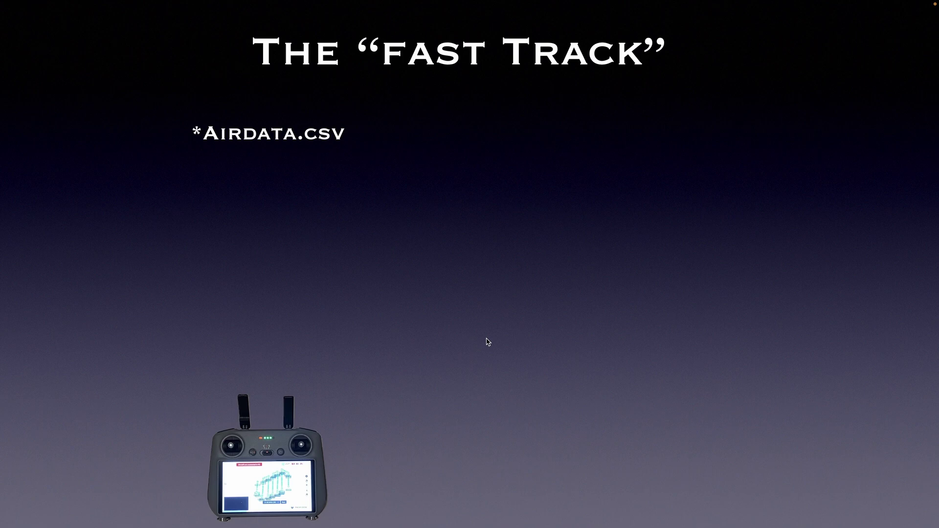
key(Right)
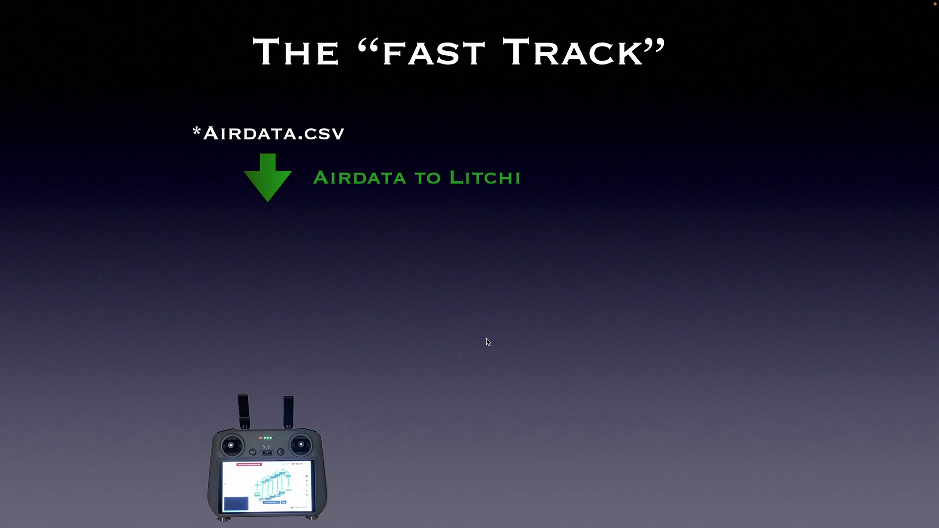
key(Right)
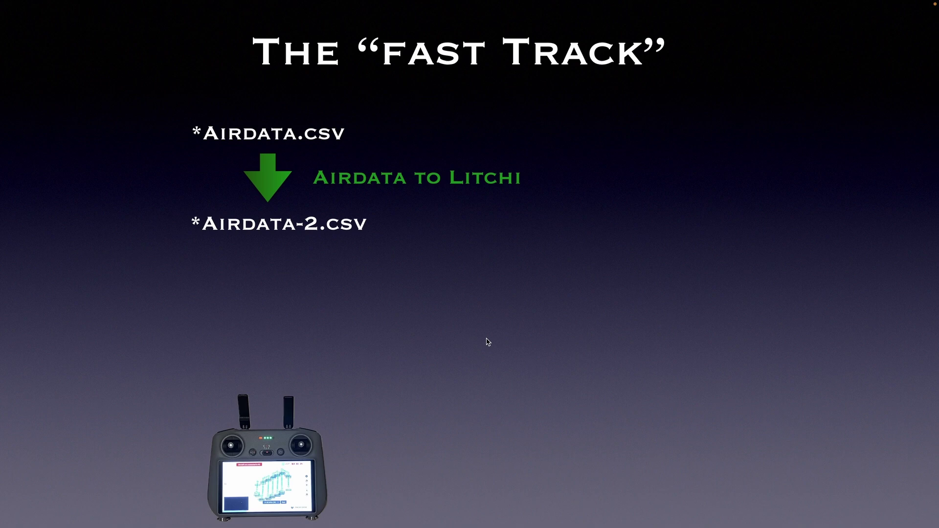
key(Right)
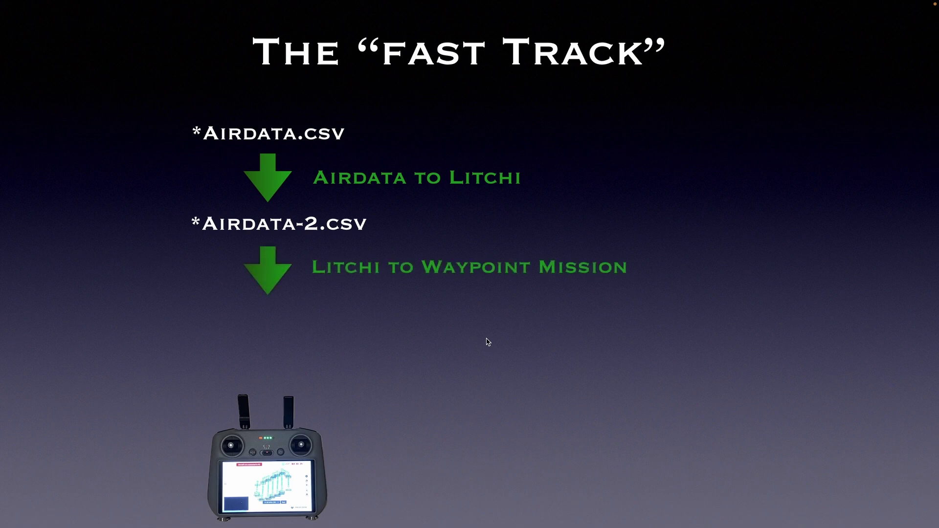
key(Right)
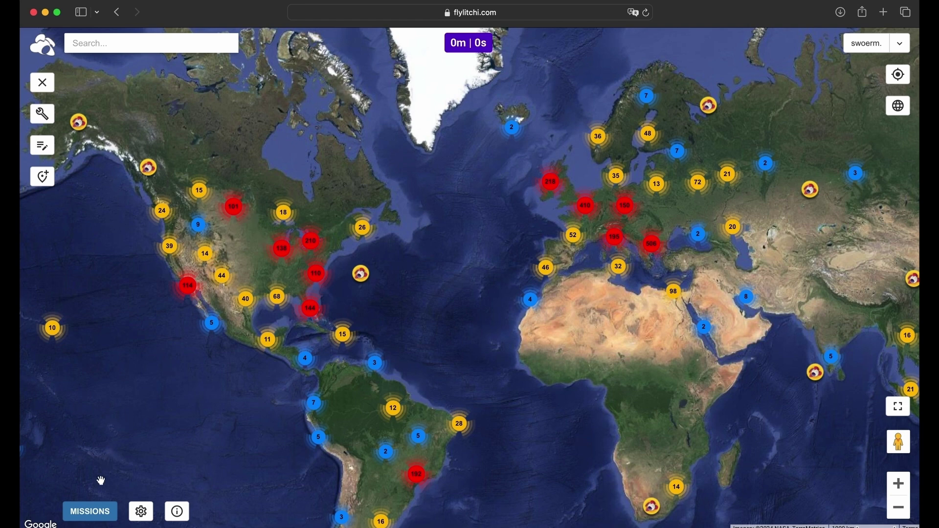
- On the Litchi website, import May-19th-2024-06-59PM-Flight-Airdata-2.csv into a new mission
click(92, 511)
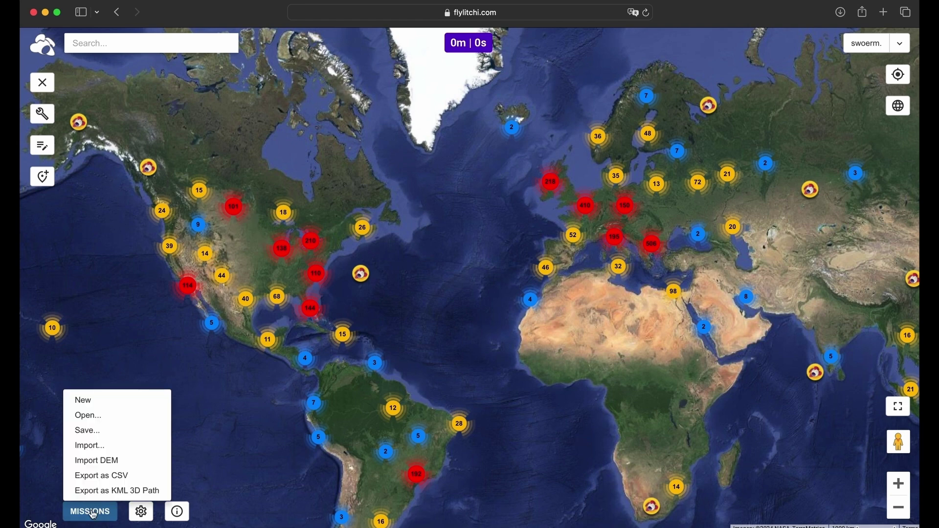
click(101, 448)
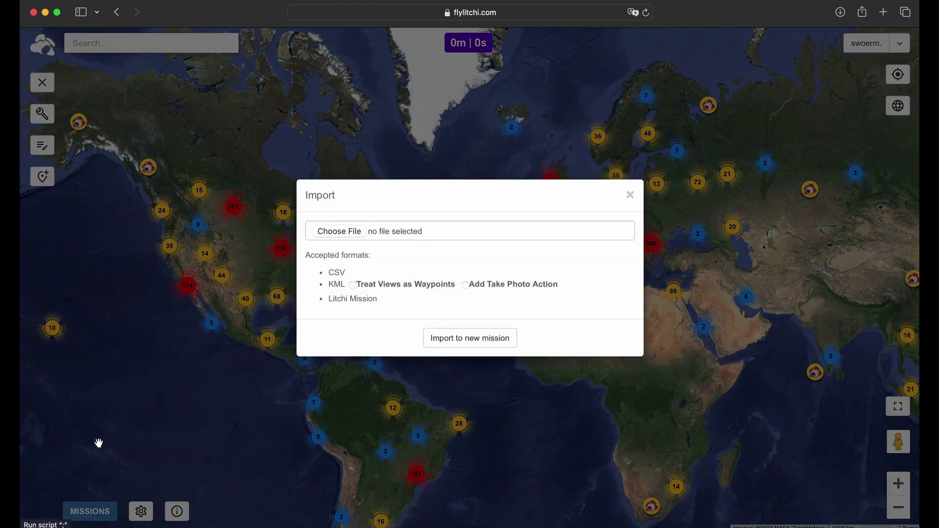
click(353, 244)
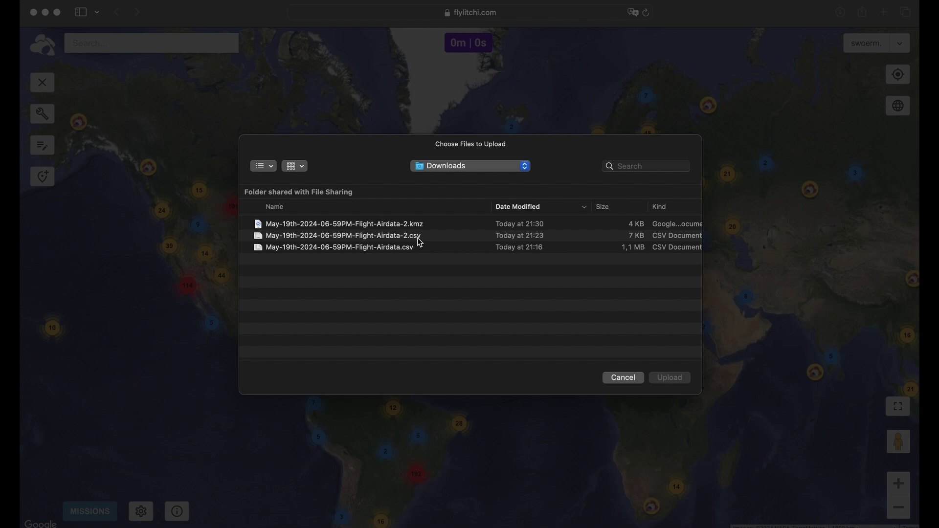
click(383, 236)
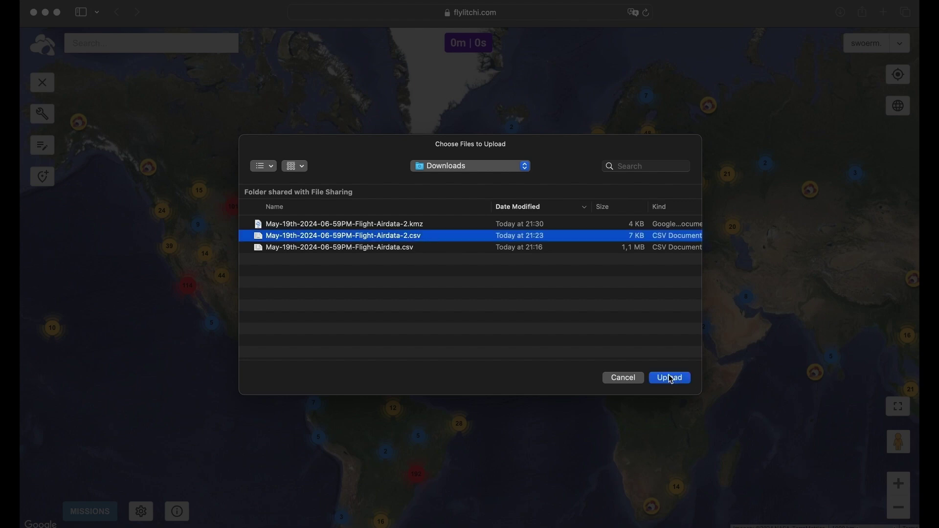
click(671, 378)
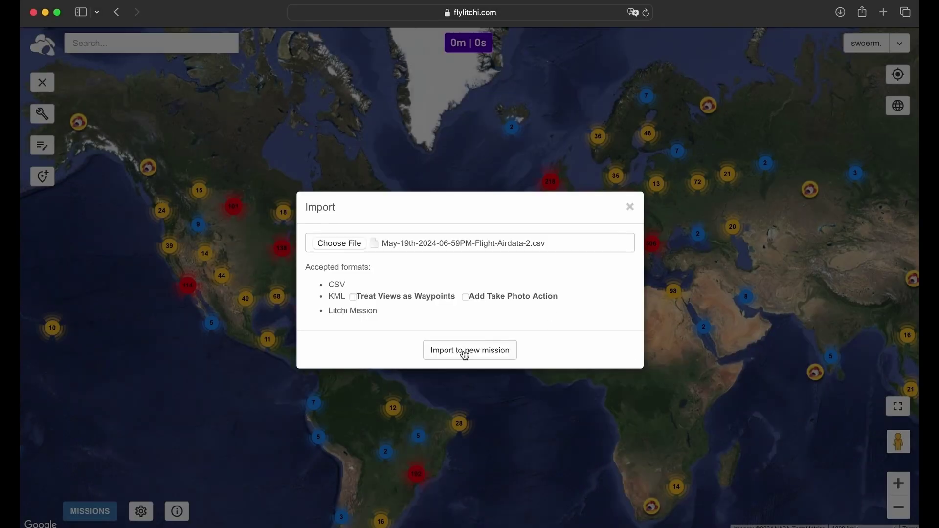
click(465, 356)
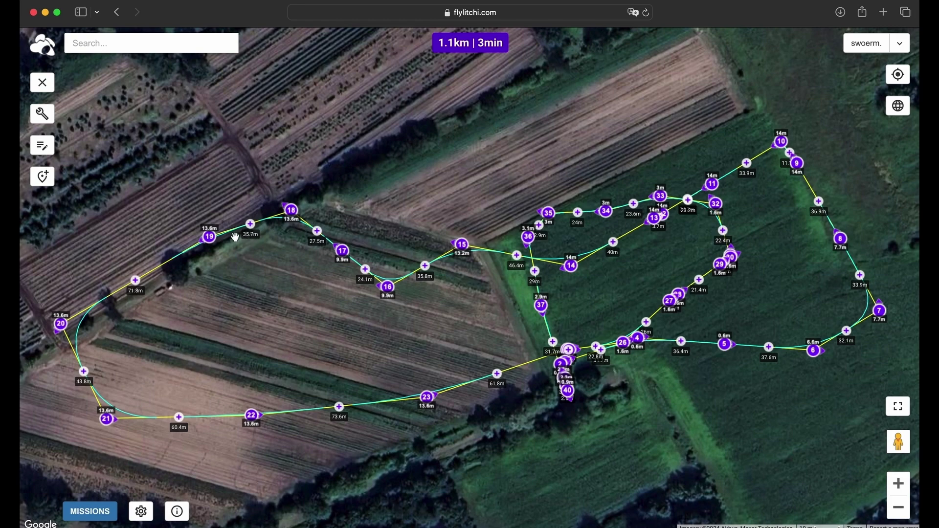
- Fine-tune the flight path by moving waypoint 19 north, 22 south, 17 northeast and 18 slightly, and close the waypoint settings
click(210, 238)
drag(210, 238, 203, 218)
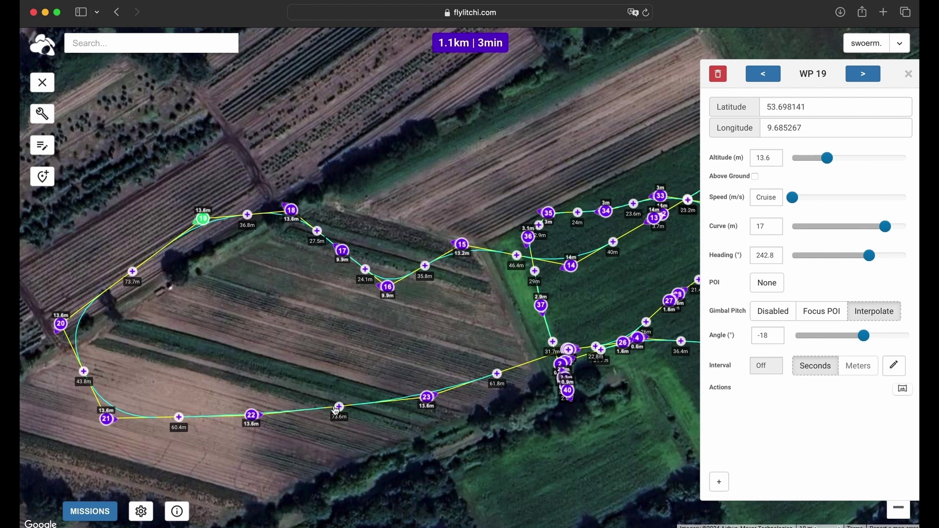
drag(250, 424, 247, 439)
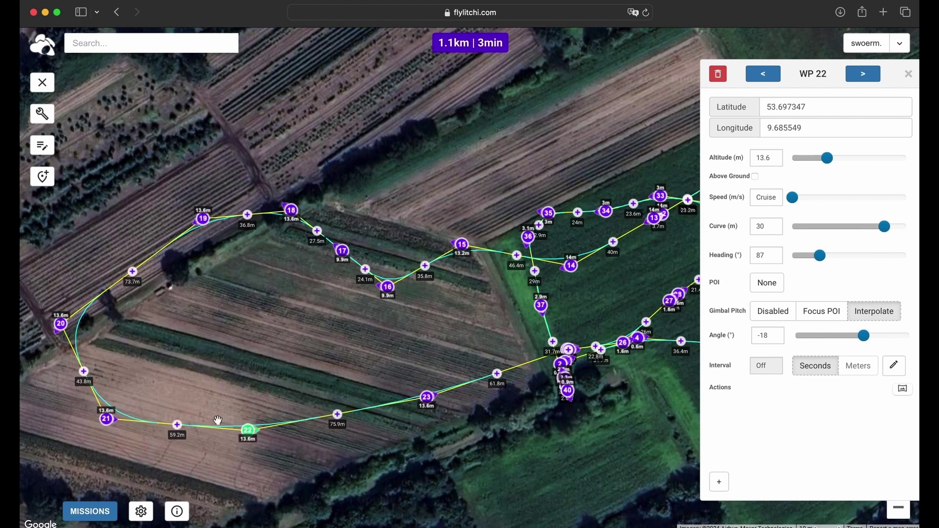
drag(347, 254, 376, 240)
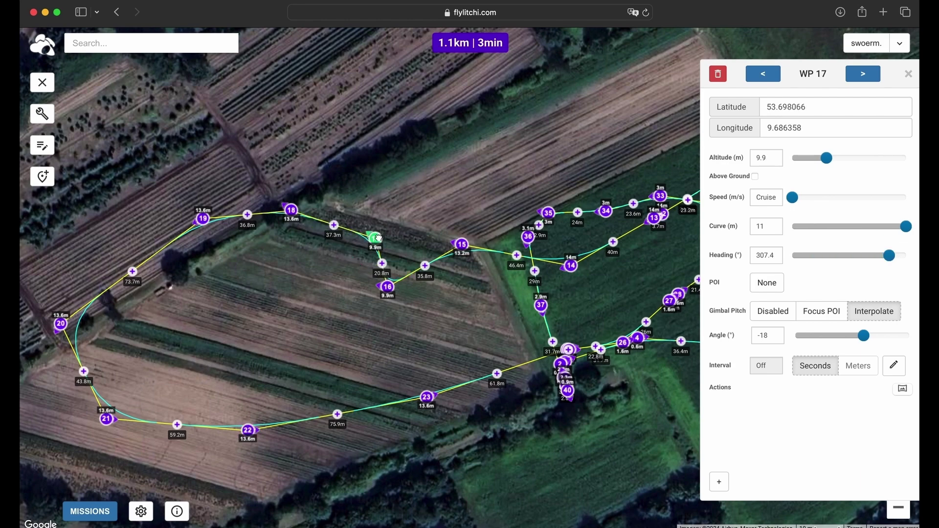
click(296, 209)
drag(296, 209, 297, 208)
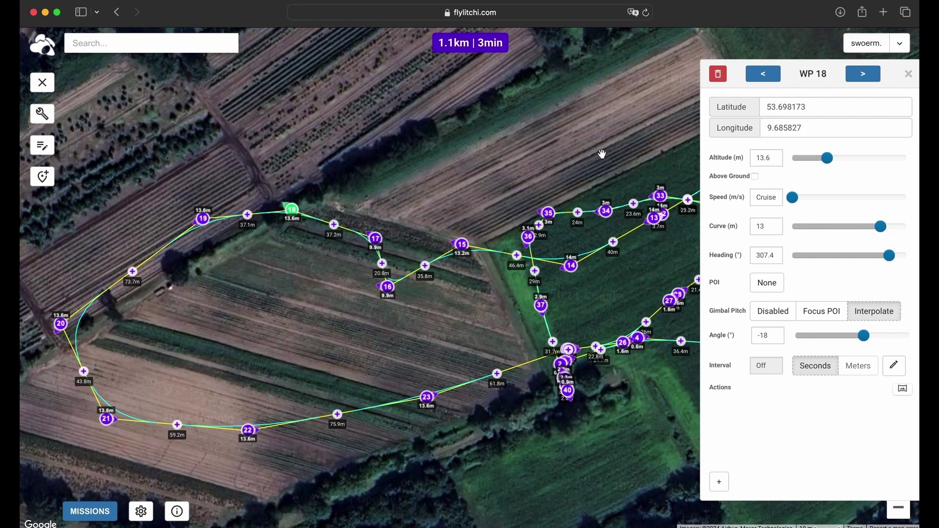
click(909, 74)
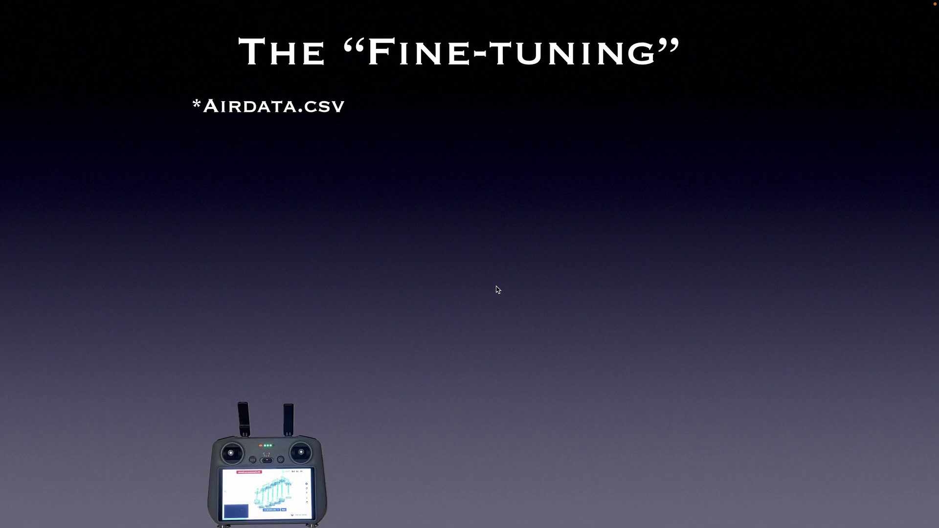
key(Right)
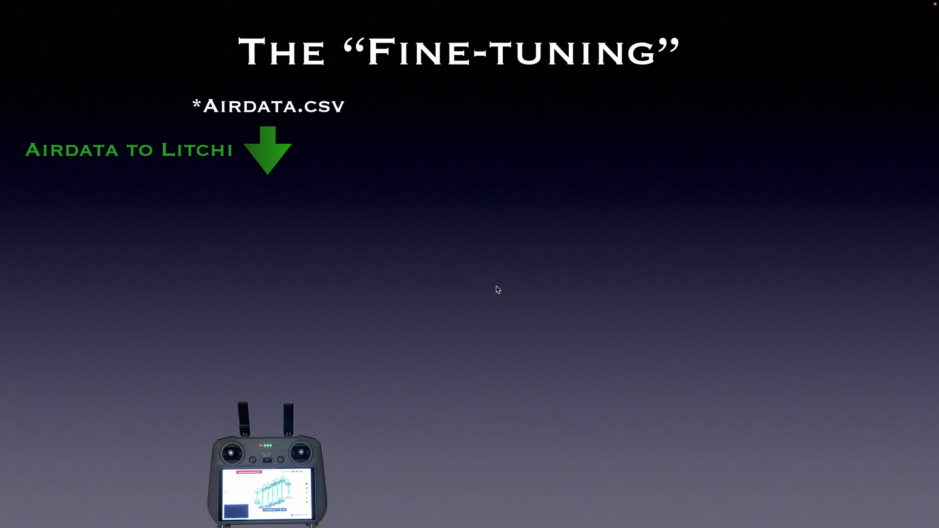
key(Right)
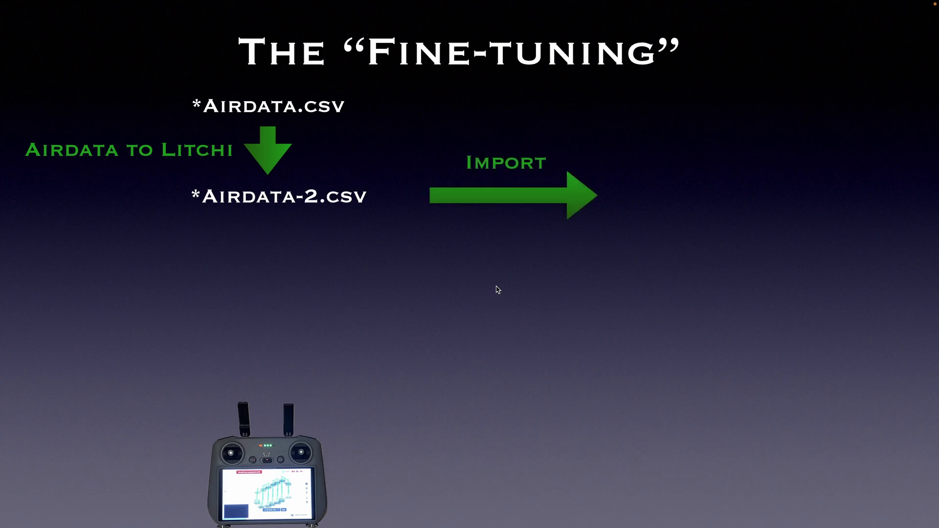
key(Right)
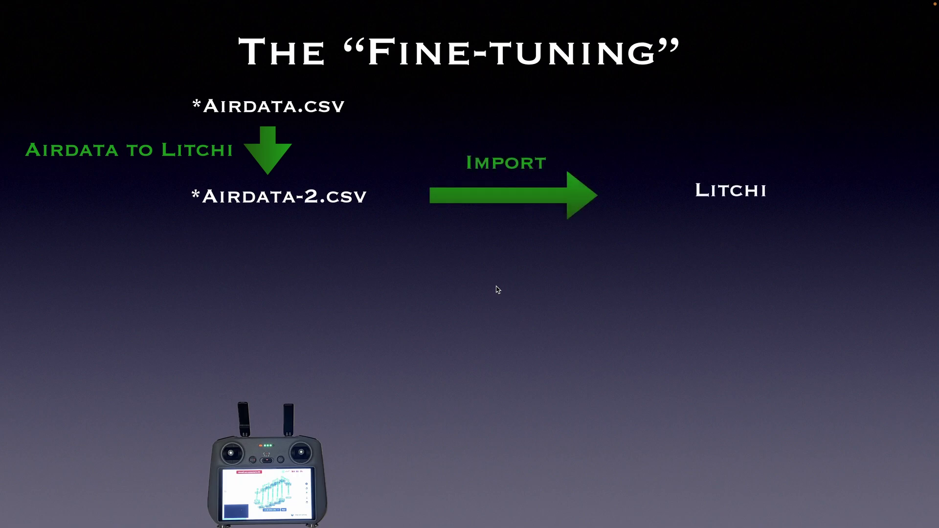